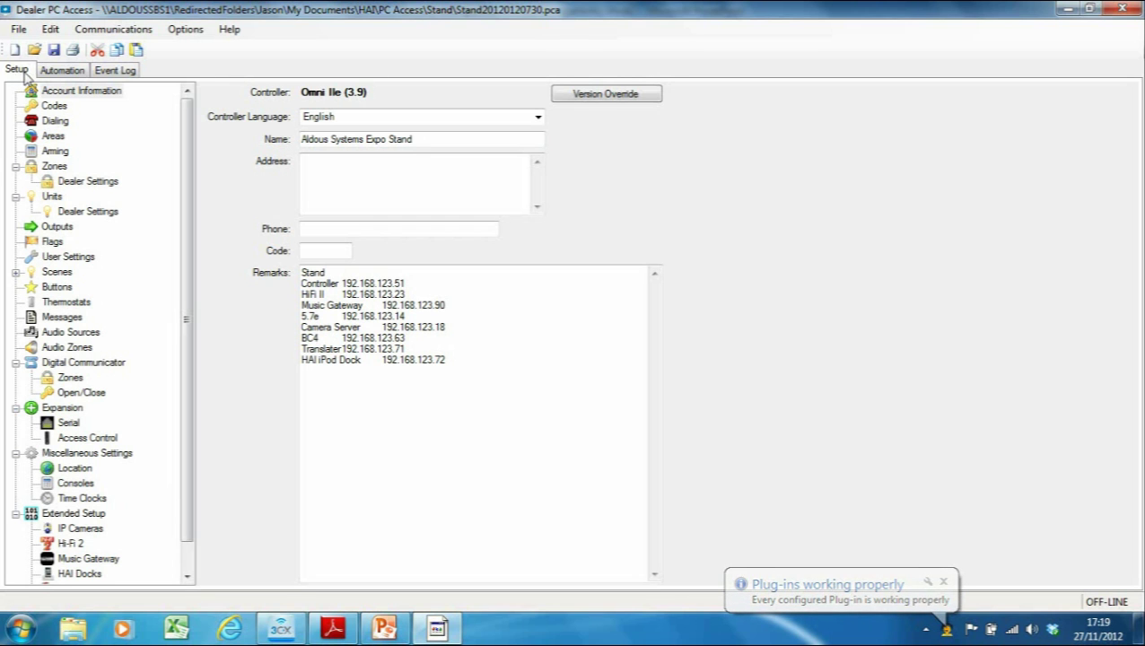
# - Review the user codes in the controller setup, including the authority options available for the second code
pyautogui.click(24, 75)
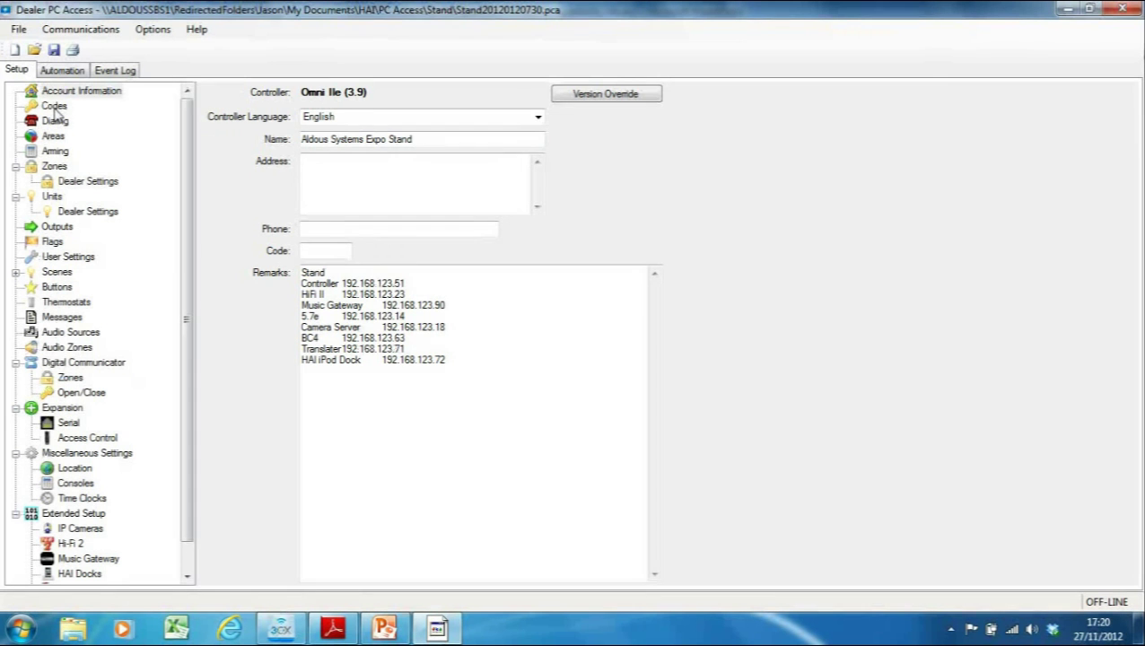
pyautogui.click(53, 107)
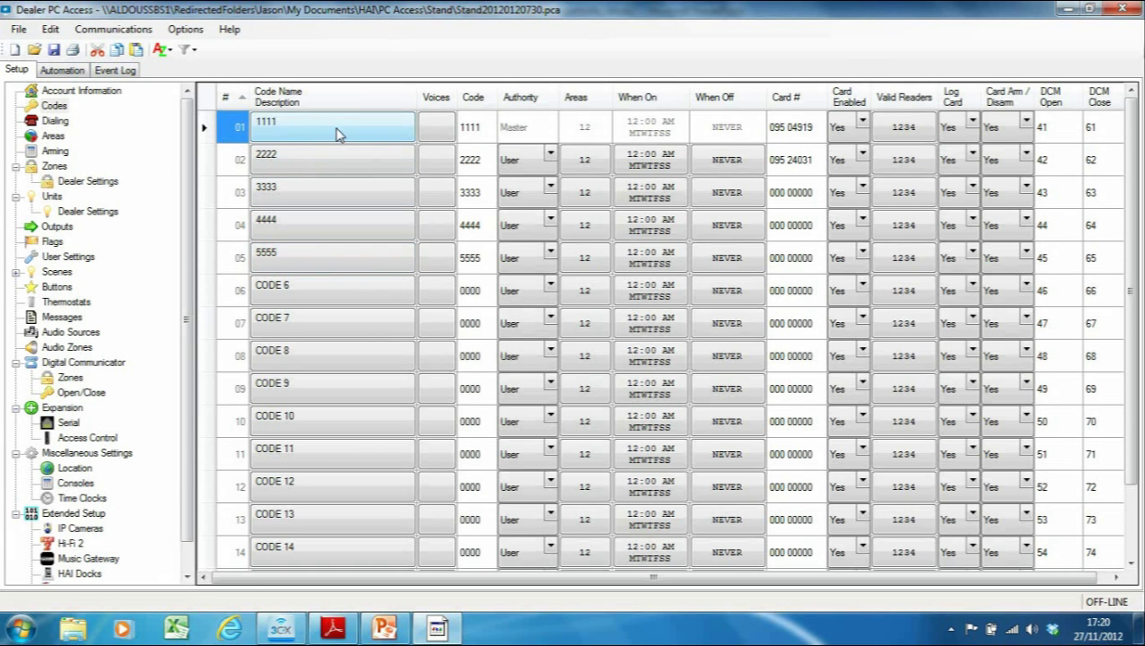
pyautogui.click(551, 158)
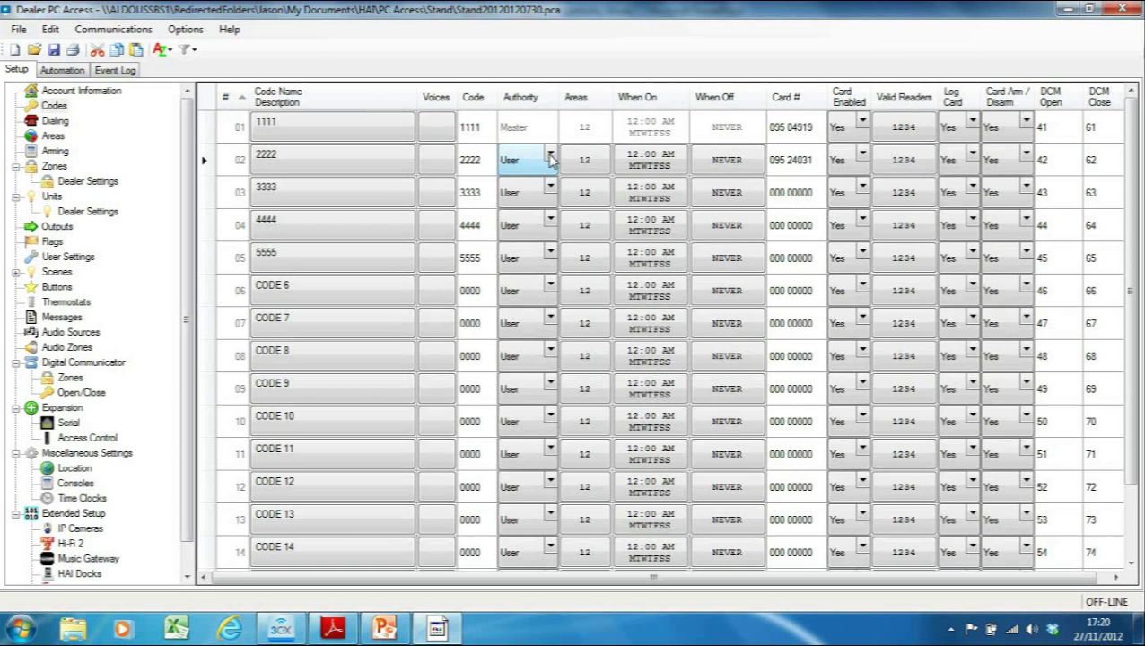
pyautogui.click(551, 158)
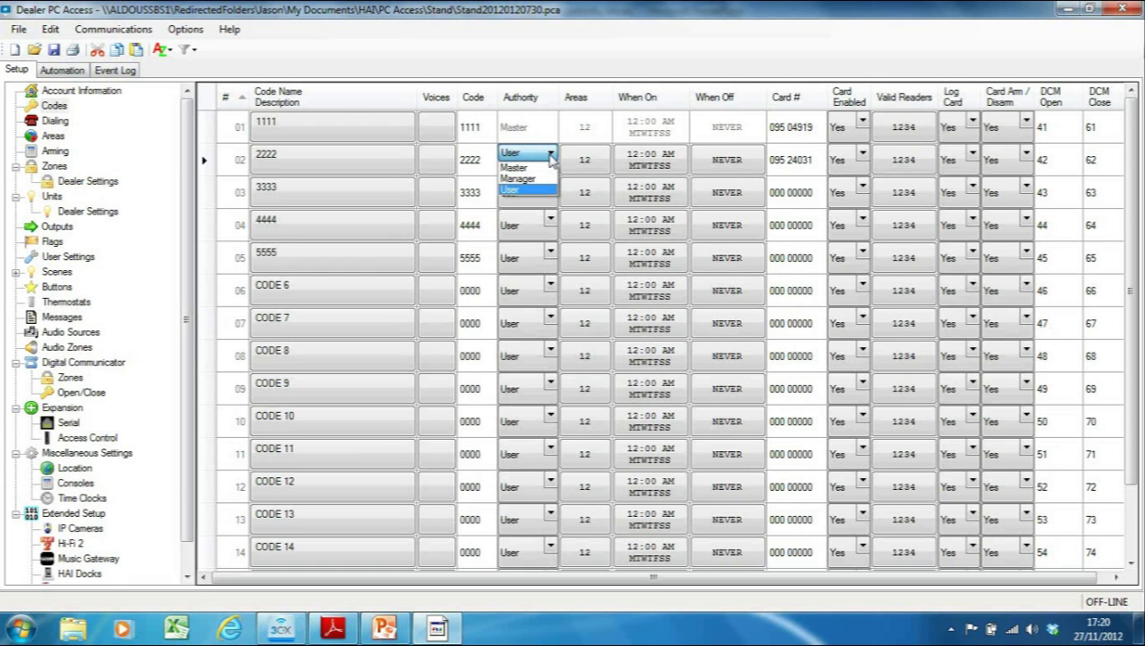
pyautogui.click(551, 158)
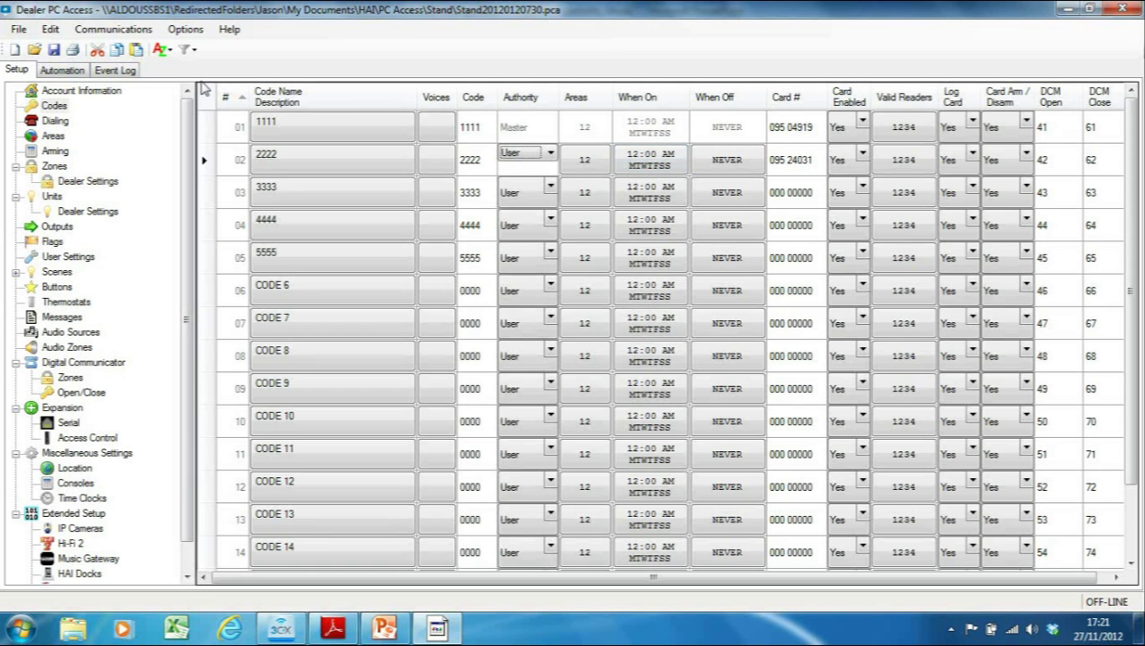
# - Try adding 234 to the Area 1 dial order in the dialing settings, and remove those digits again
pyautogui.click(54, 122)
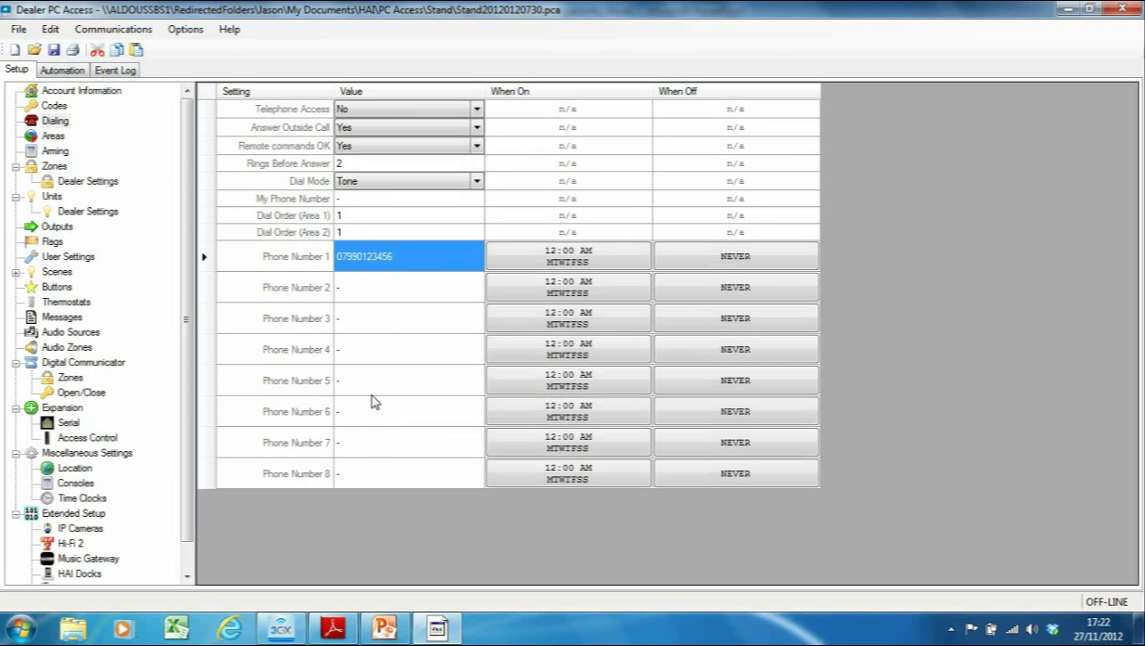
pyautogui.click(357, 218)
pyautogui.click(356, 215)
pyautogui.click(357, 215)
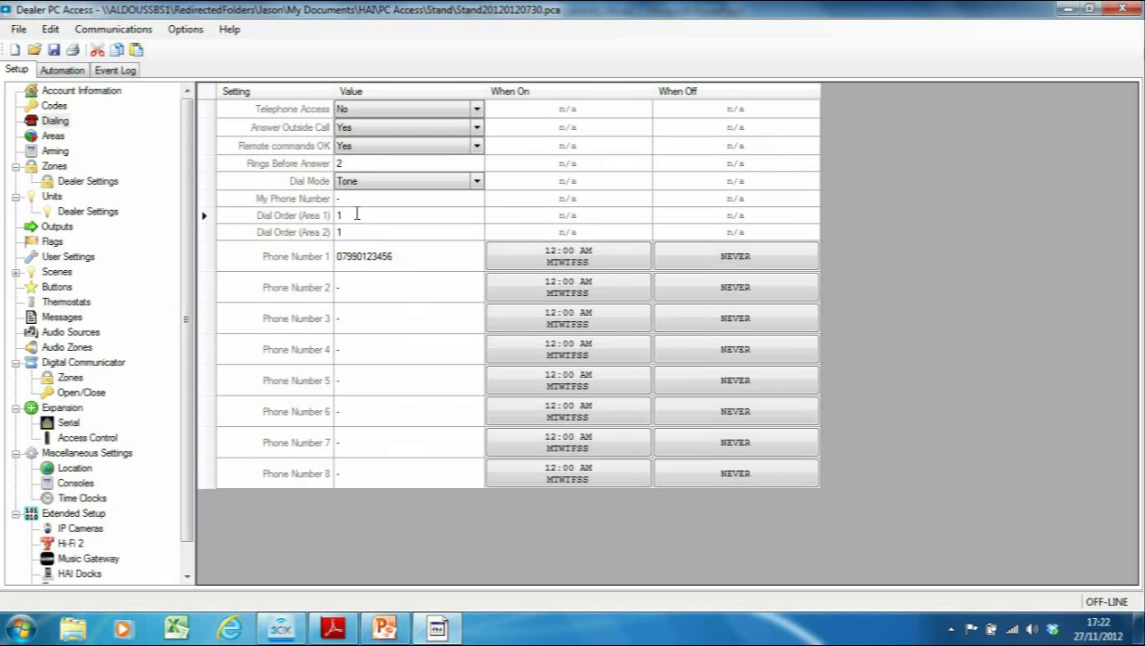
pyautogui.write('234')
pyautogui.press('BackSpace')
pyautogui.press('BackSpace')
pyautogui.press('BackSpace')
# - Review the area names, the arming settings and the zone list down to the wireless sensor zones
pyautogui.click(52, 136)
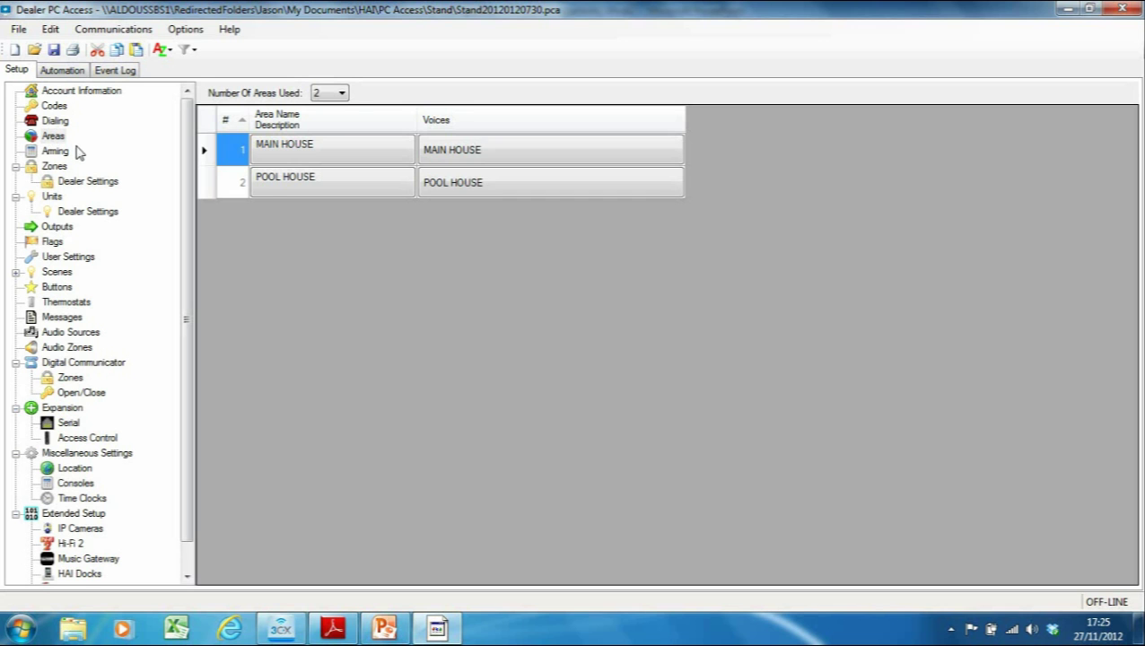
pyautogui.click(54, 152)
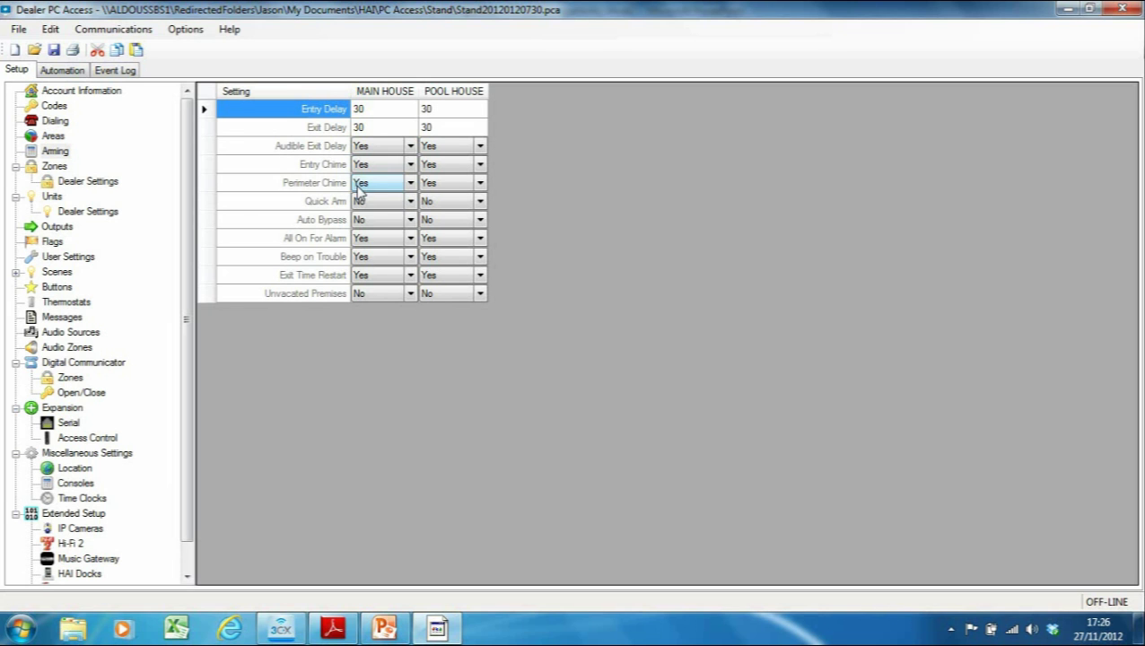
pyautogui.click(53, 167)
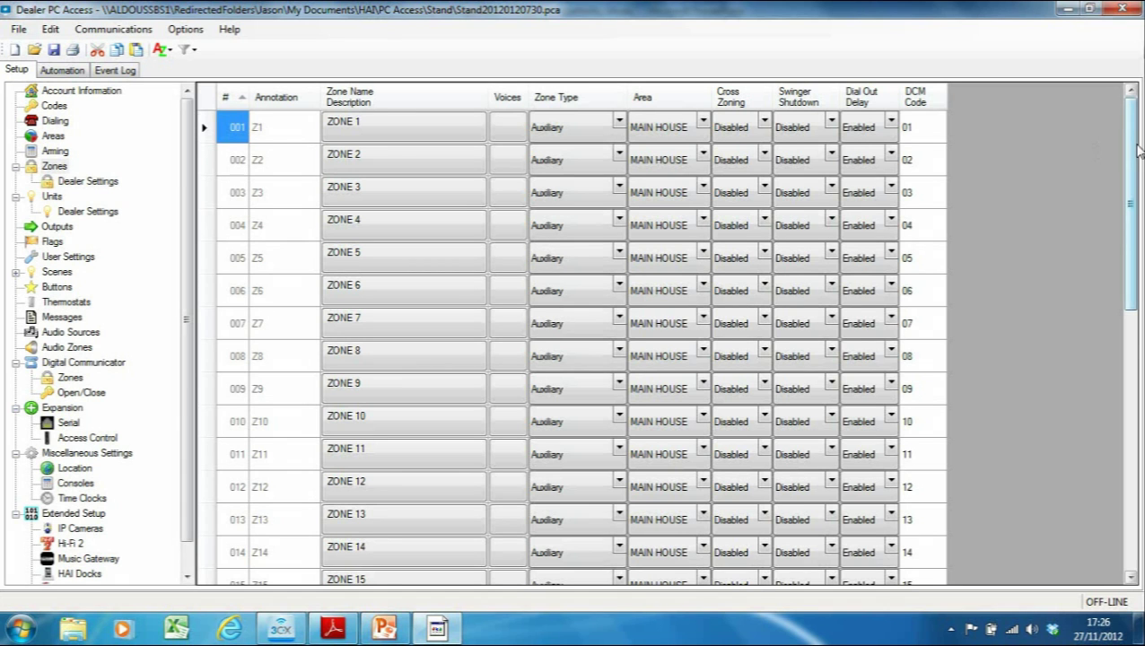
pyautogui.moveTo(1135, 148); pyautogui.dragTo(1136, 289)
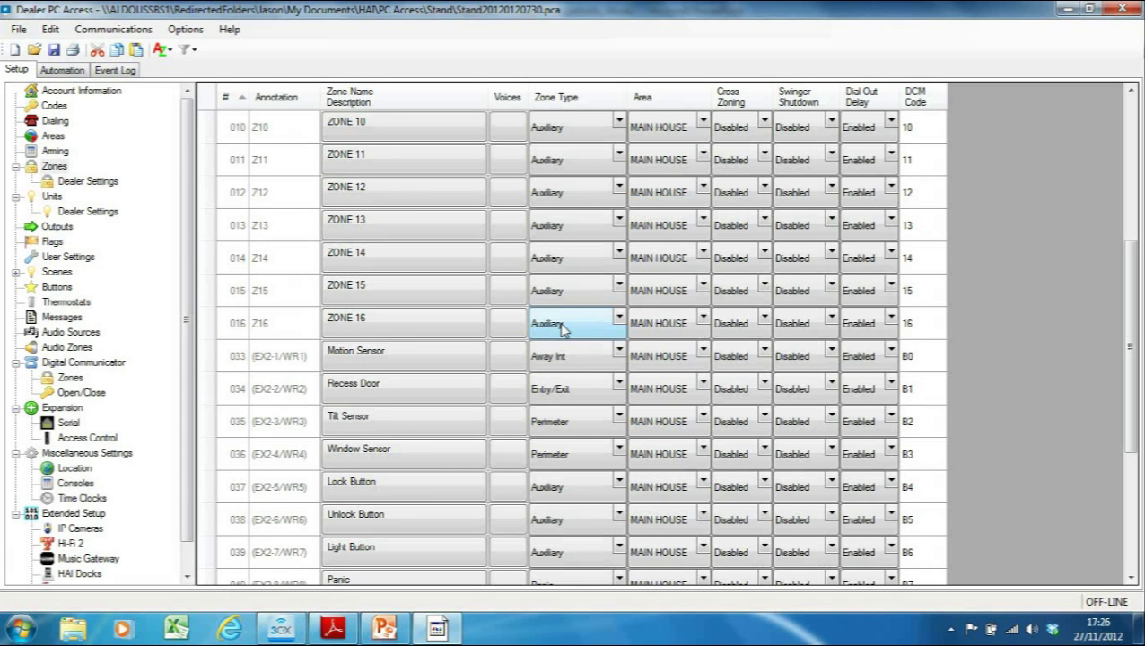
# - Open the help contents and find the Zone Type topic under Setup, Zones
pyautogui.click(232, 30)
pyautogui.click(246, 48)
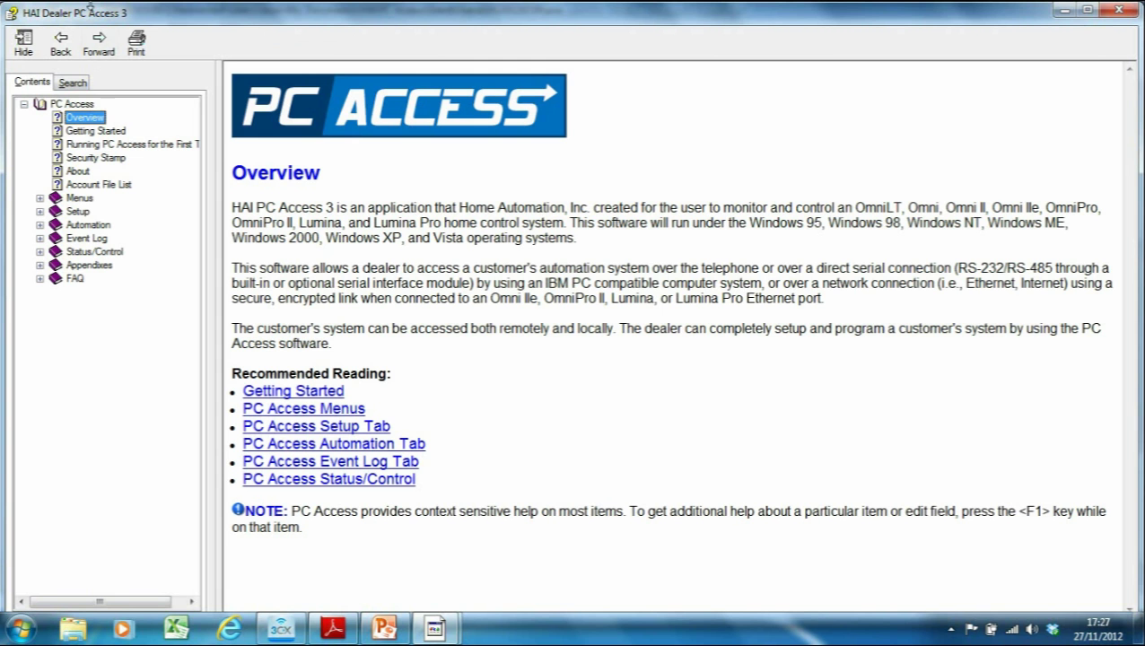
pyautogui.moveTo(87, 19); pyautogui.dragTo(277, 30)
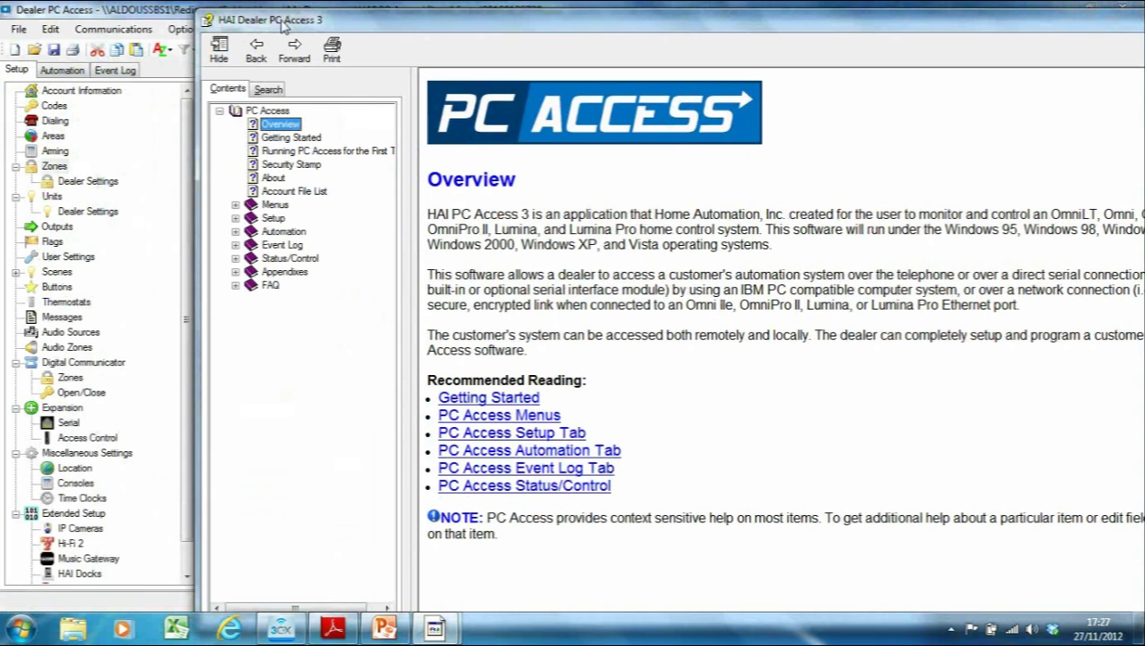
pyautogui.click(233, 218)
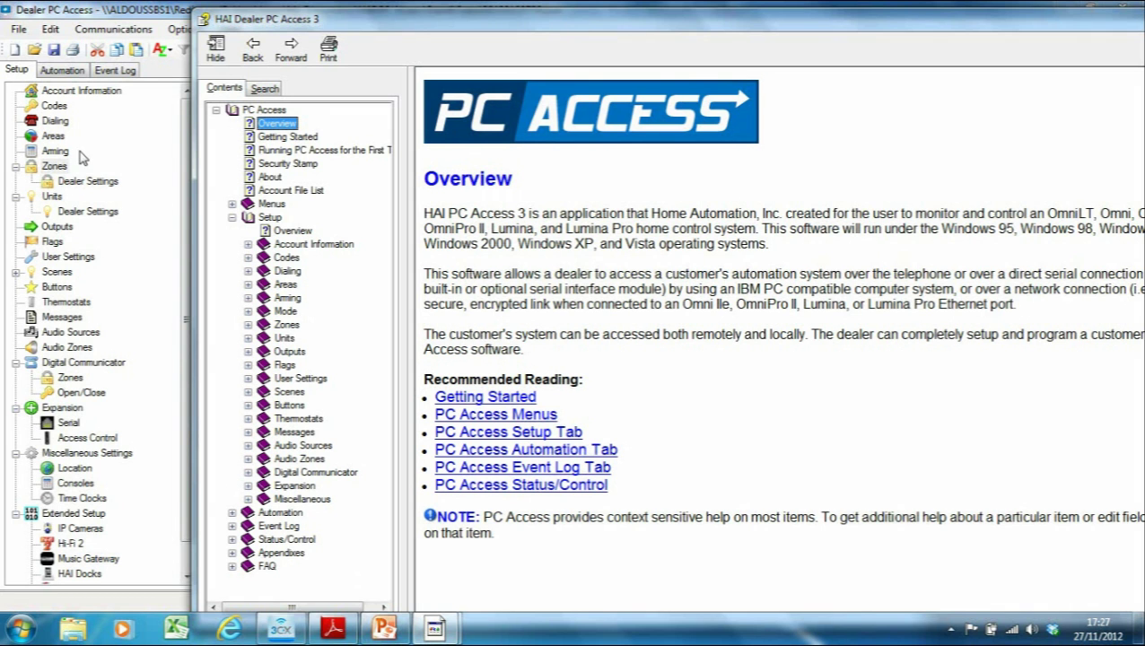
pyautogui.click(249, 325)
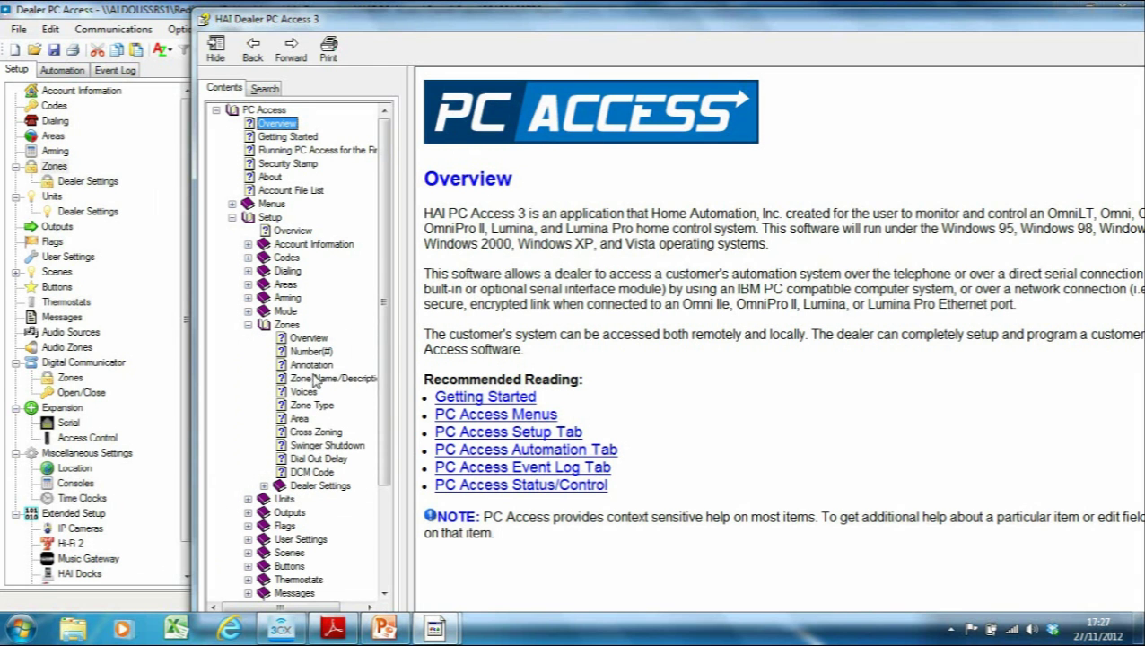
pyautogui.click(319, 405)
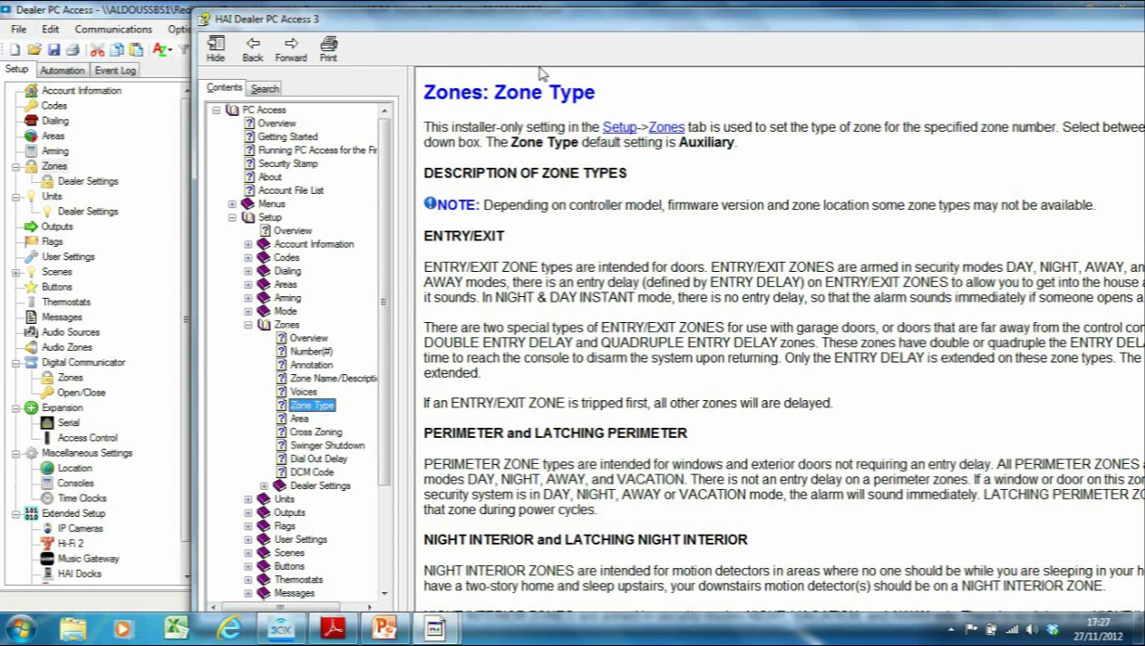
# - Read the zone type descriptions from Entry/Exit through Temperature and Humidity at full window size, and close the help
pyautogui.moveTo(491, 24); pyautogui.dragTo(314, 16)
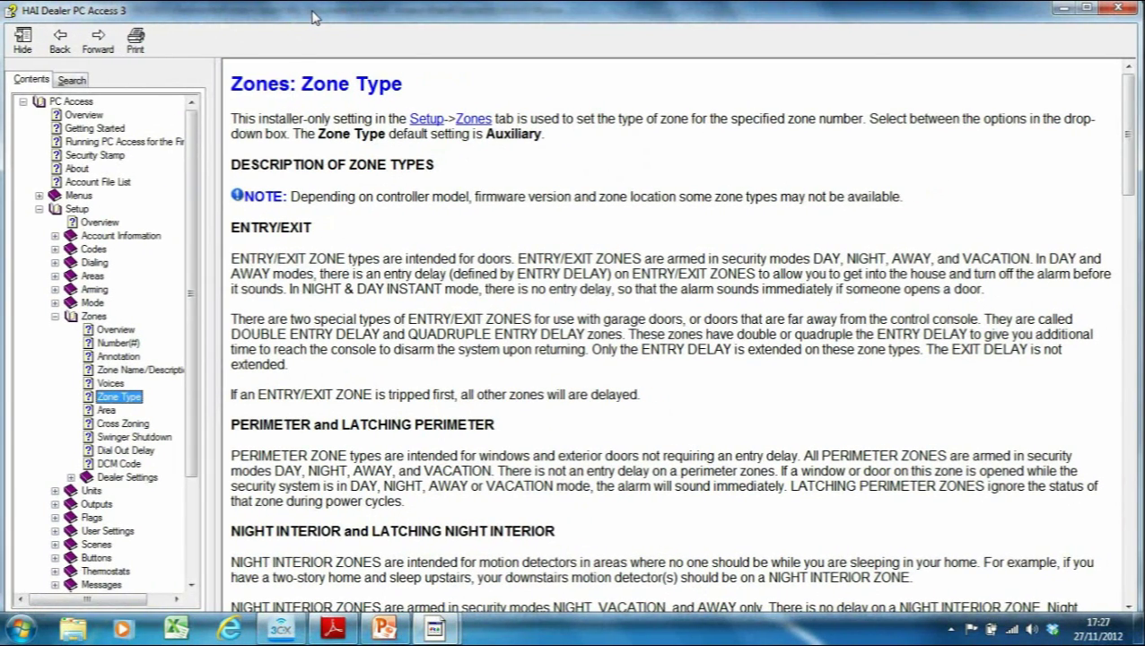
pyautogui.moveTo(314, 16); pyautogui.dragTo(314, 16)
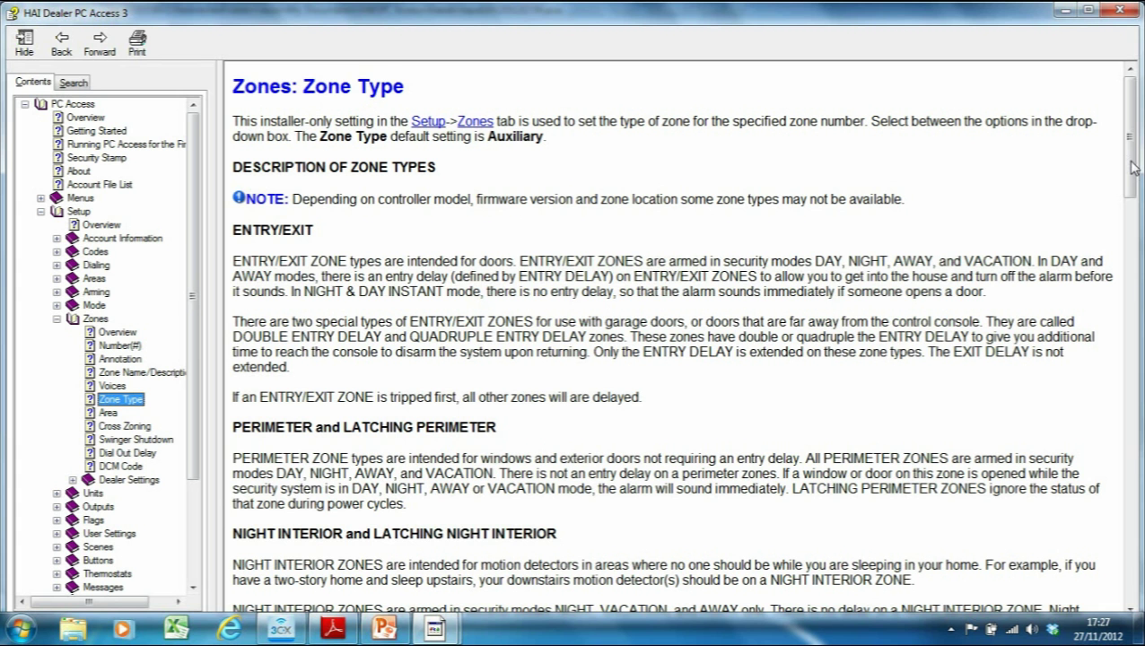
pyautogui.scroll(-3, 512, 290)
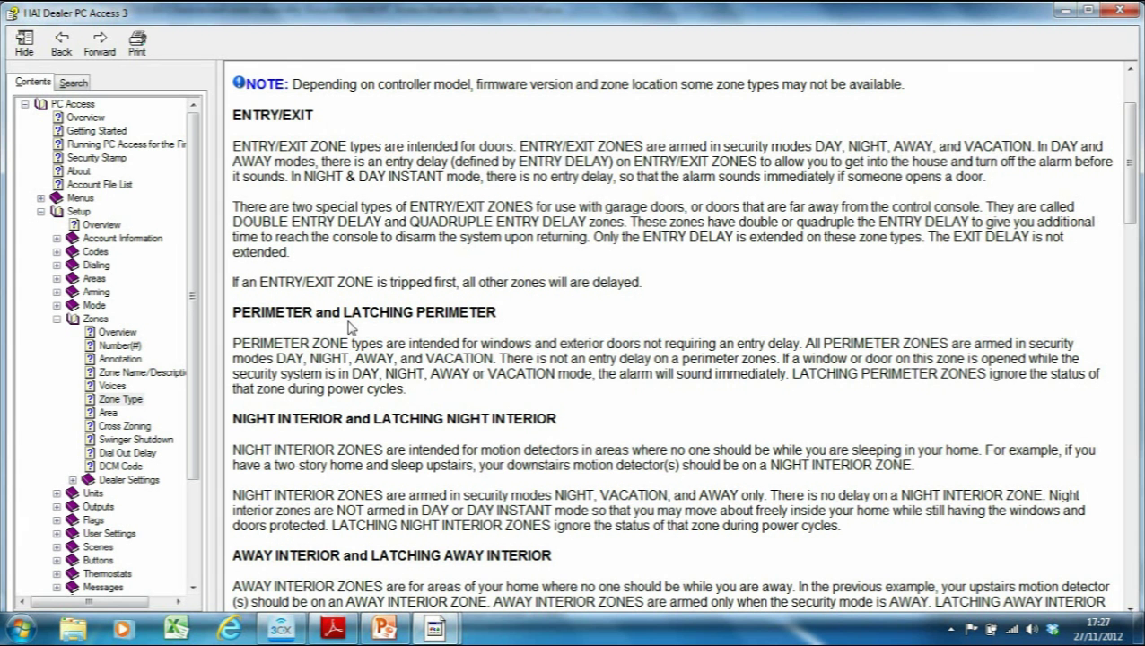
pyautogui.moveTo(1135, 171); pyautogui.dragTo(1135, 202)
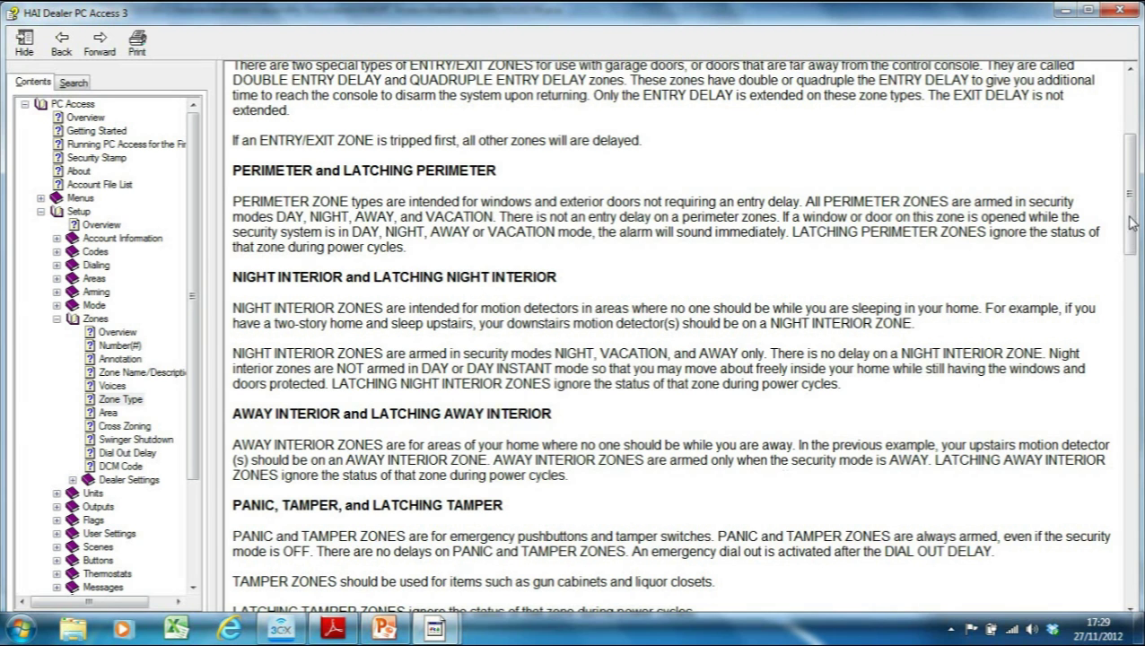
pyautogui.moveTo(1132, 222); pyautogui.dragTo(1135, 234)
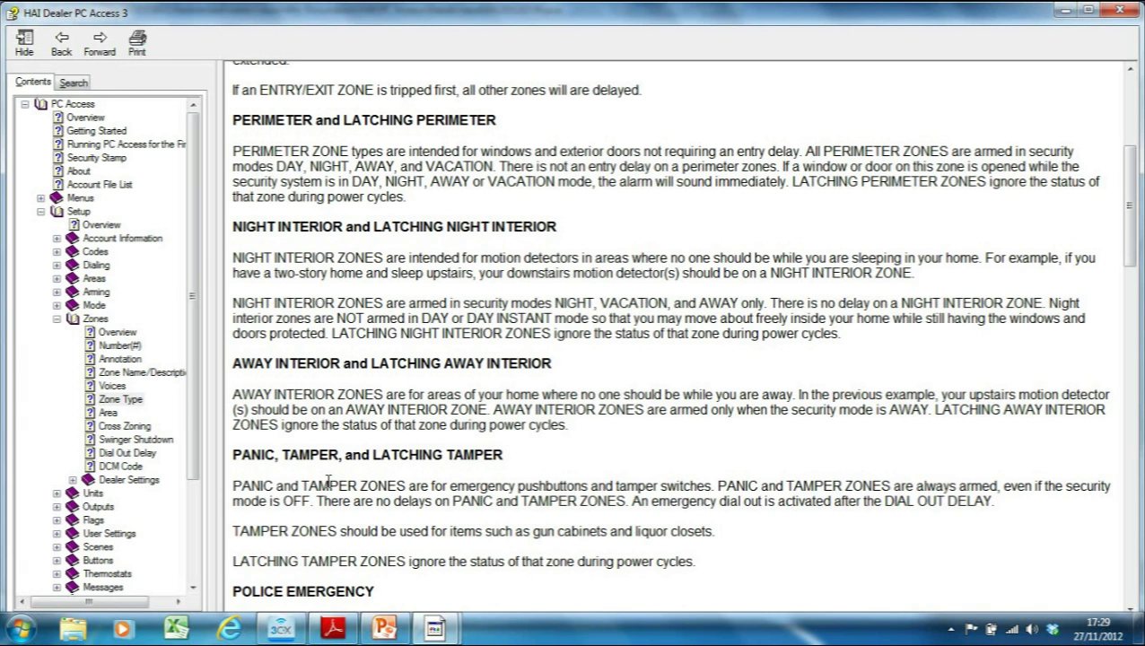
pyautogui.moveTo(1130, 202); pyautogui.dragTo(1140, 328)
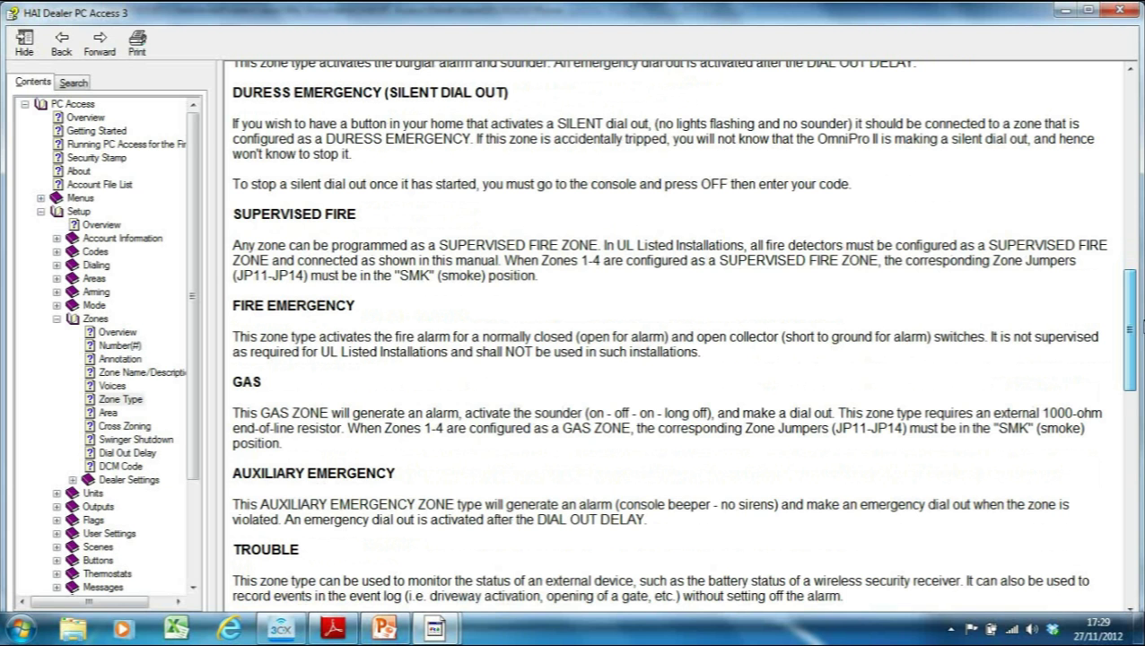
pyautogui.moveTo(1139, 328); pyautogui.dragTo(1140, 482)
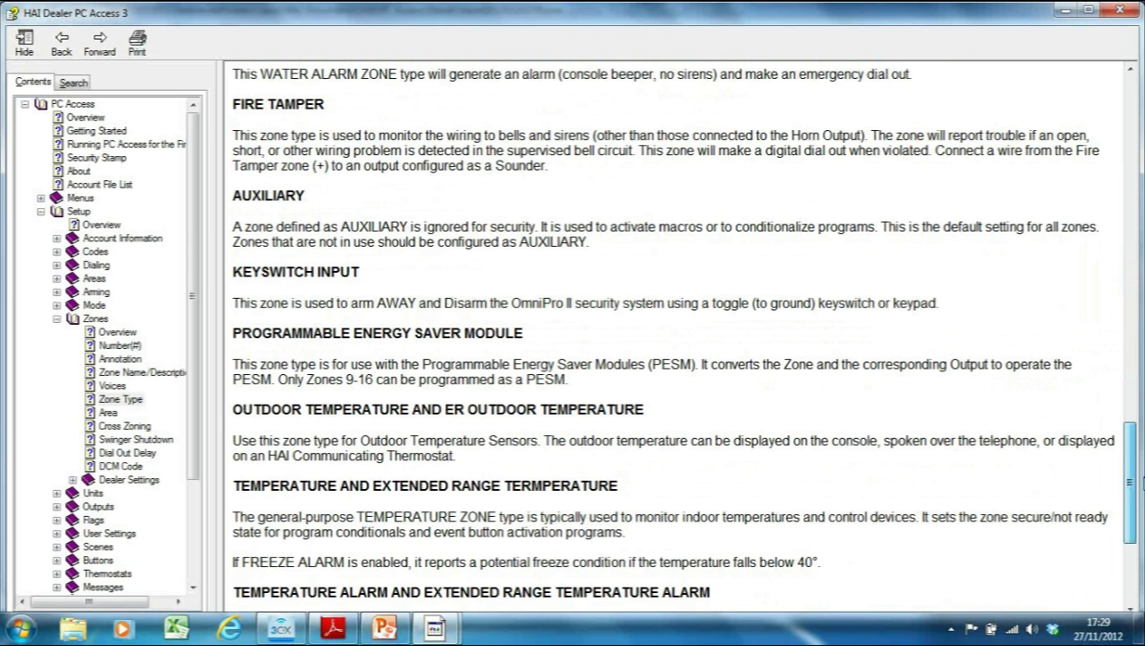
pyautogui.moveTo(1140, 482); pyautogui.dragTo(1140, 531)
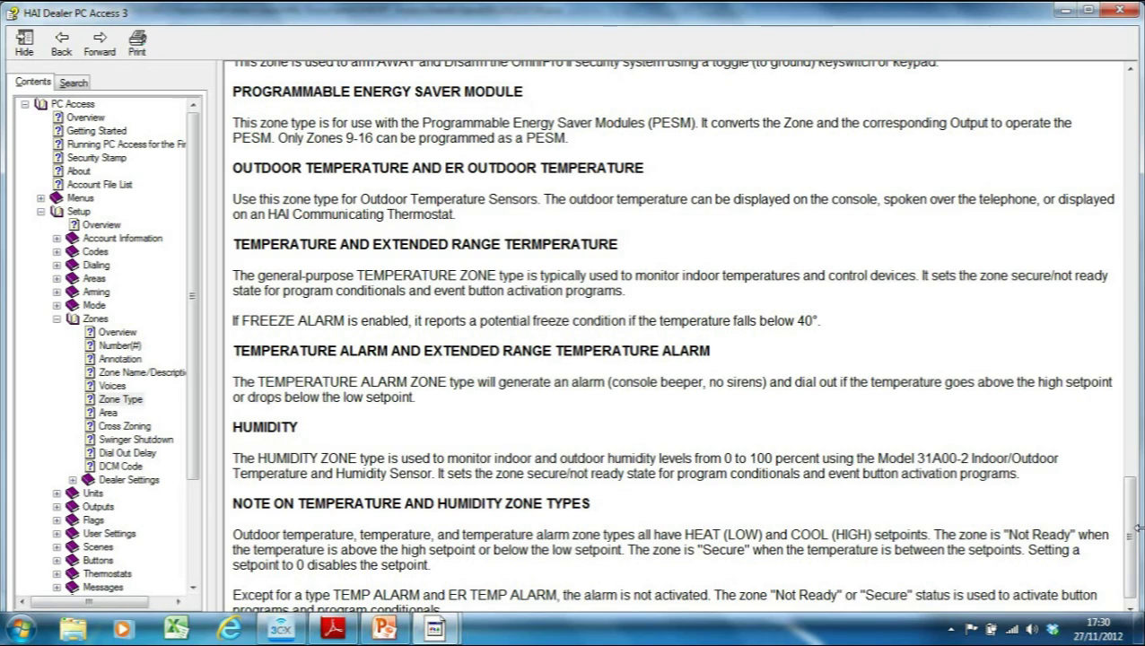
pyautogui.moveTo(1133, 535); pyautogui.dragTo(1132, 115)
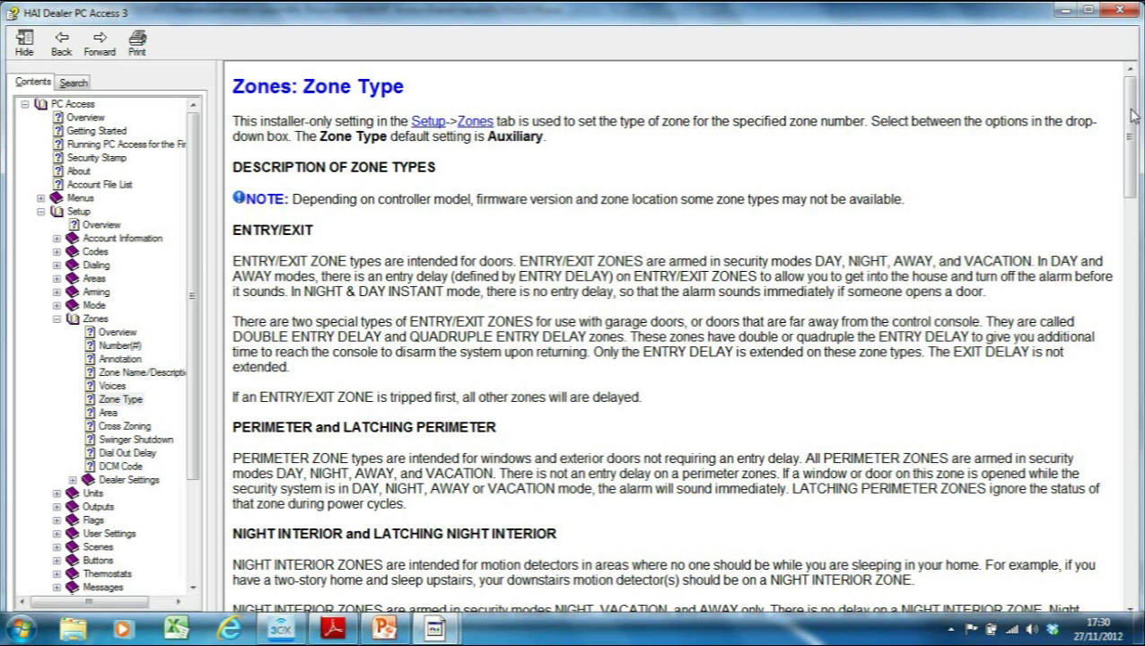
pyautogui.click(1120, 10)
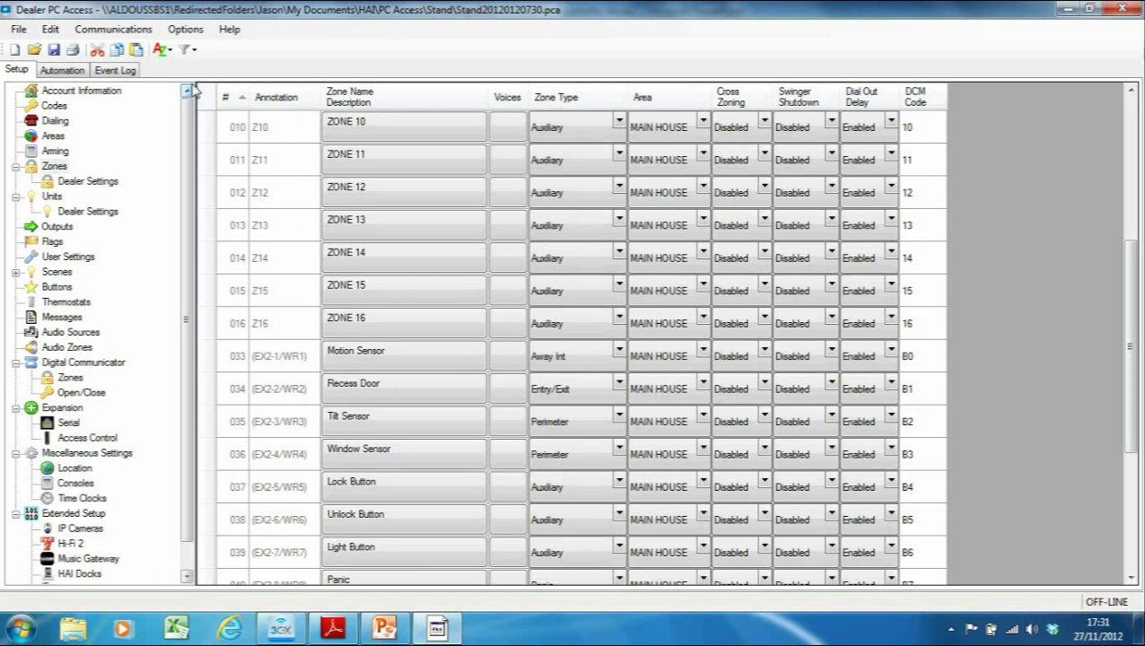
# - Examine the arming settings, including the Unvacated Premises option for Main House, and return to the zone list
pyautogui.click(54, 152)
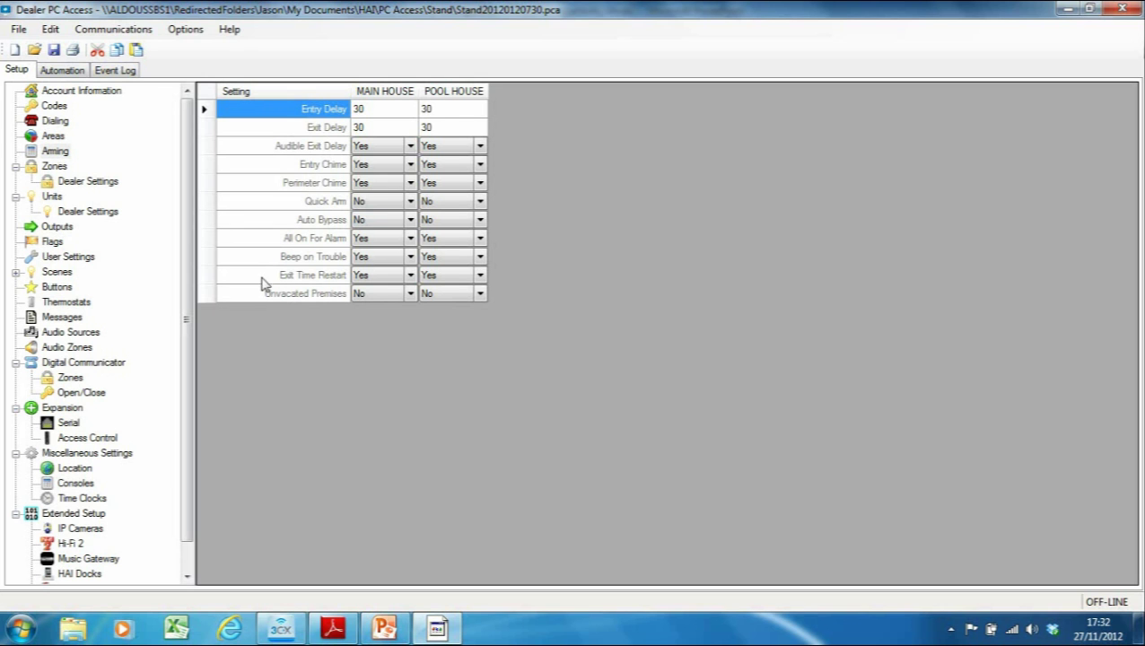
pyautogui.click(410, 296)
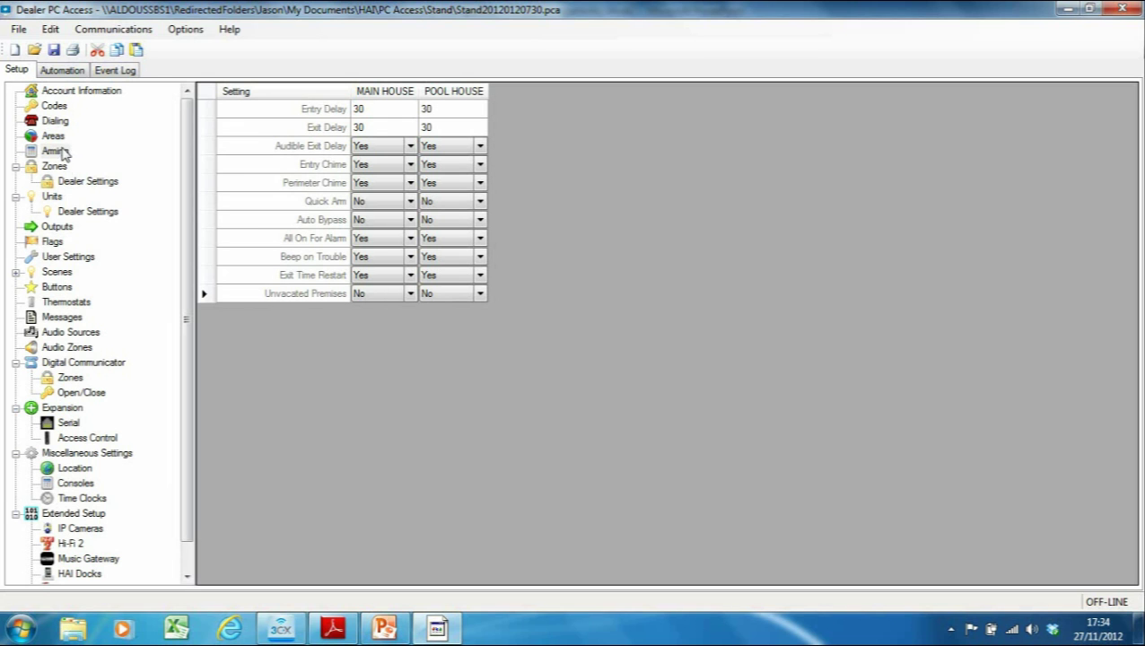
pyautogui.click(51, 168)
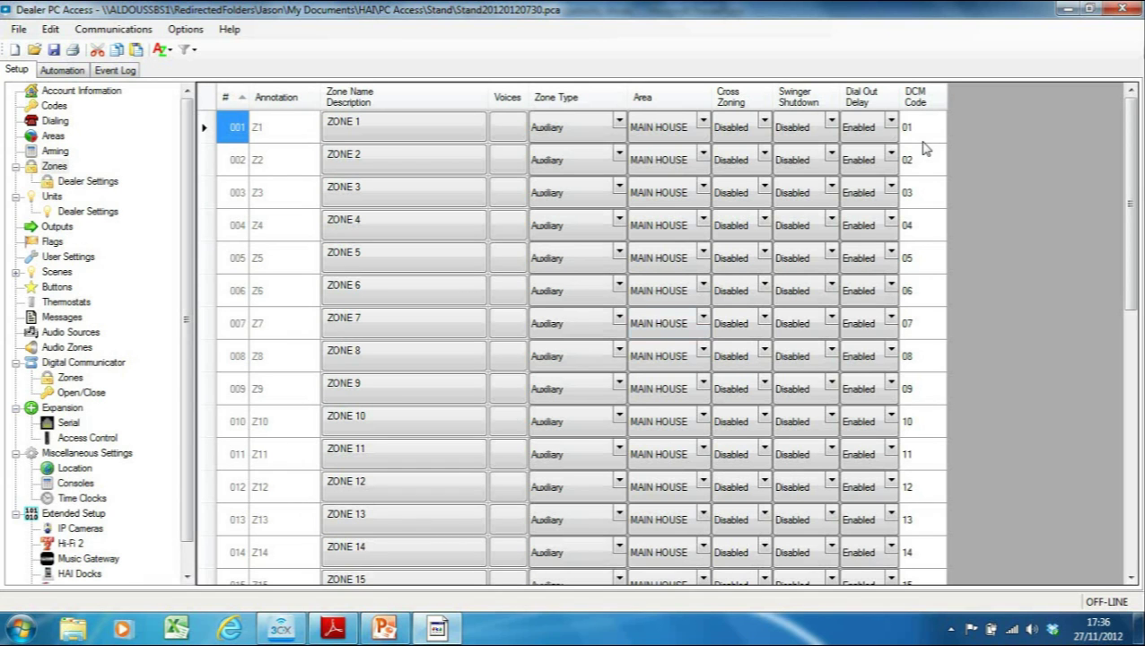
# - Switch to the PowerPoint presentation to show its closing slide
pyautogui.click(384, 628)
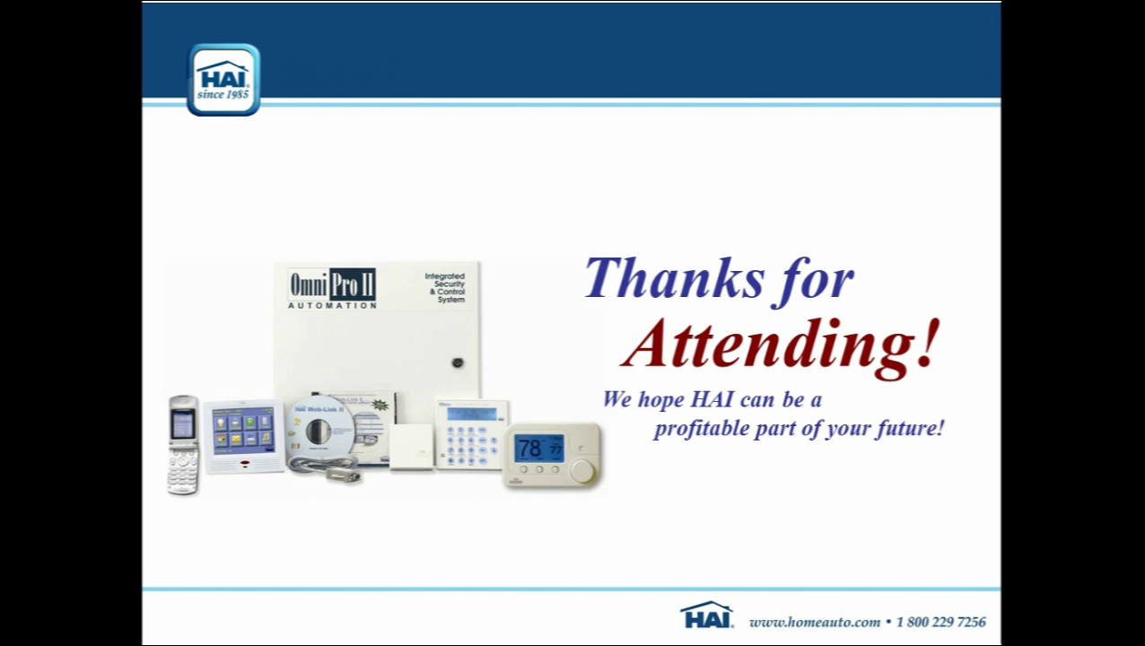